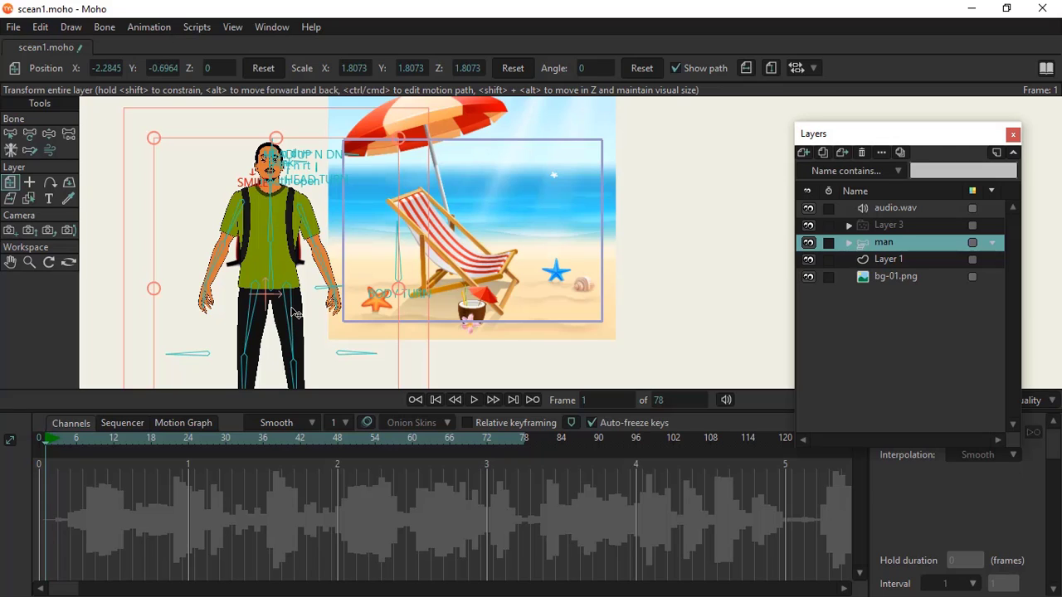
With Manipulate Bones at frame 1, raise the man's screen-right arm beside his head.
left_click(49, 135)
left_click_drag(278, 270, 550, 196)
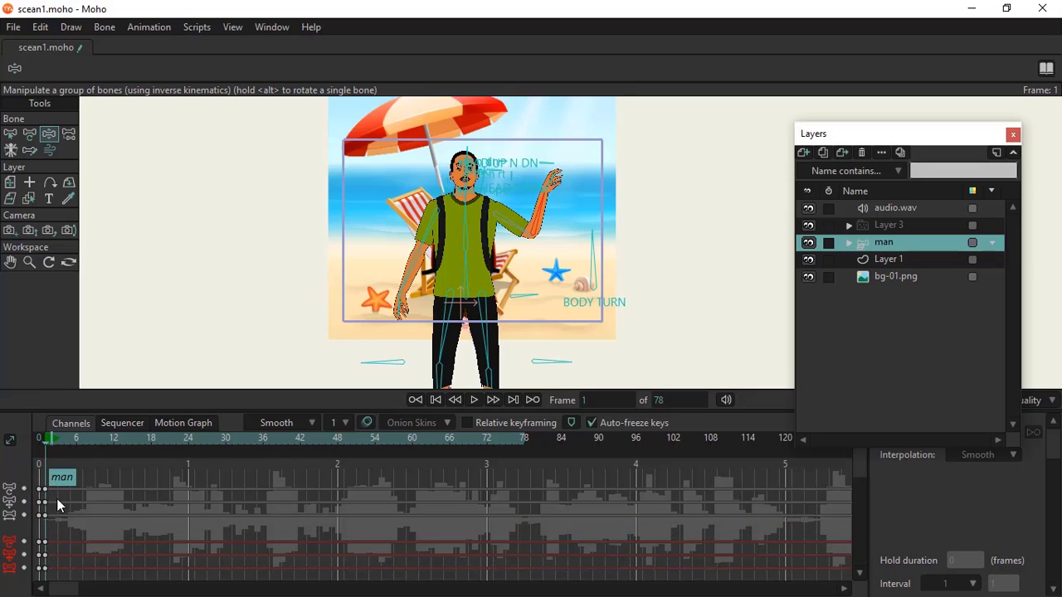
scroll(56, 543, "down", 1)
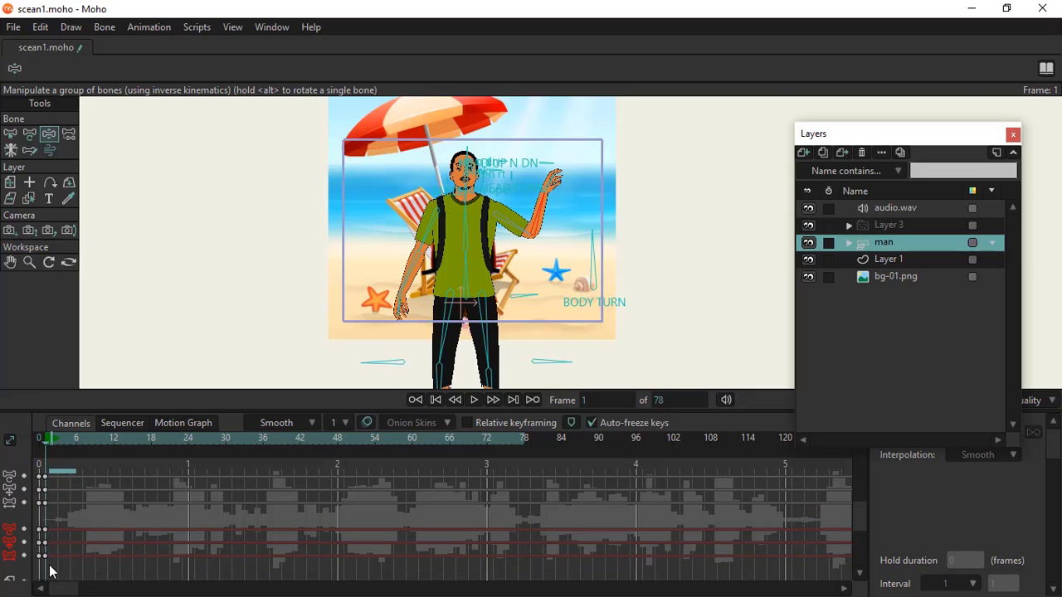
scroll(50, 524, "up", 1)
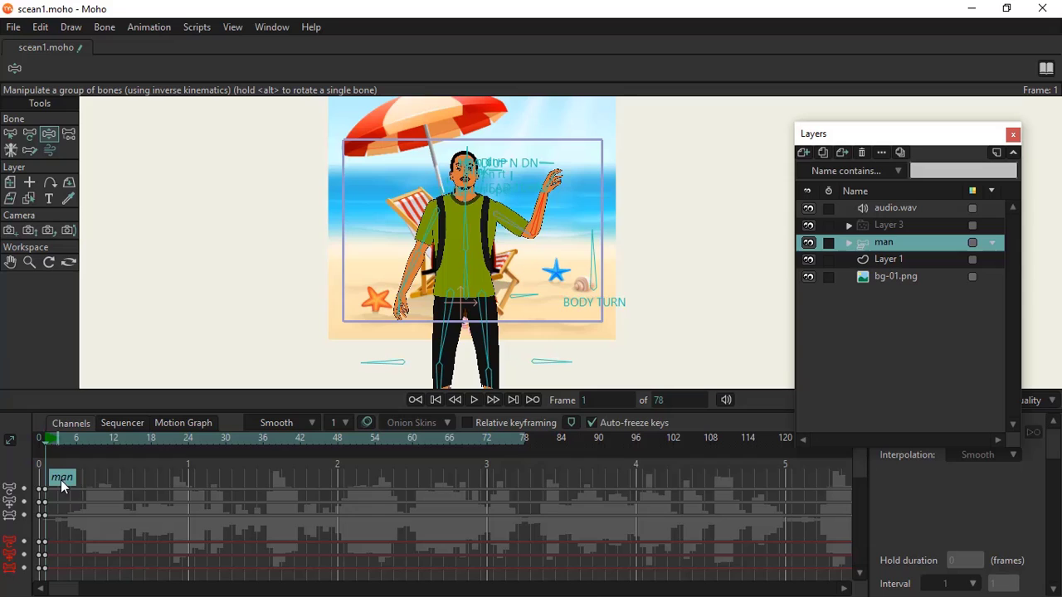
At frame 6, raise the man's screen-left arm beside his head, then preview from frame 1.
left_click(79, 439)
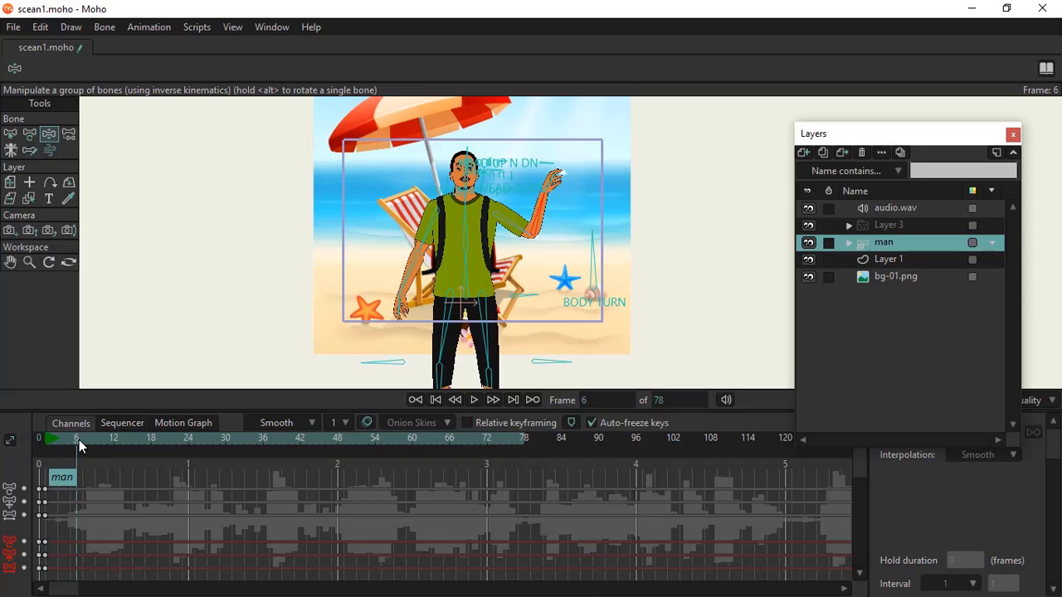
left_click_drag(424, 286, 409, 179)
left_click(71, 485)
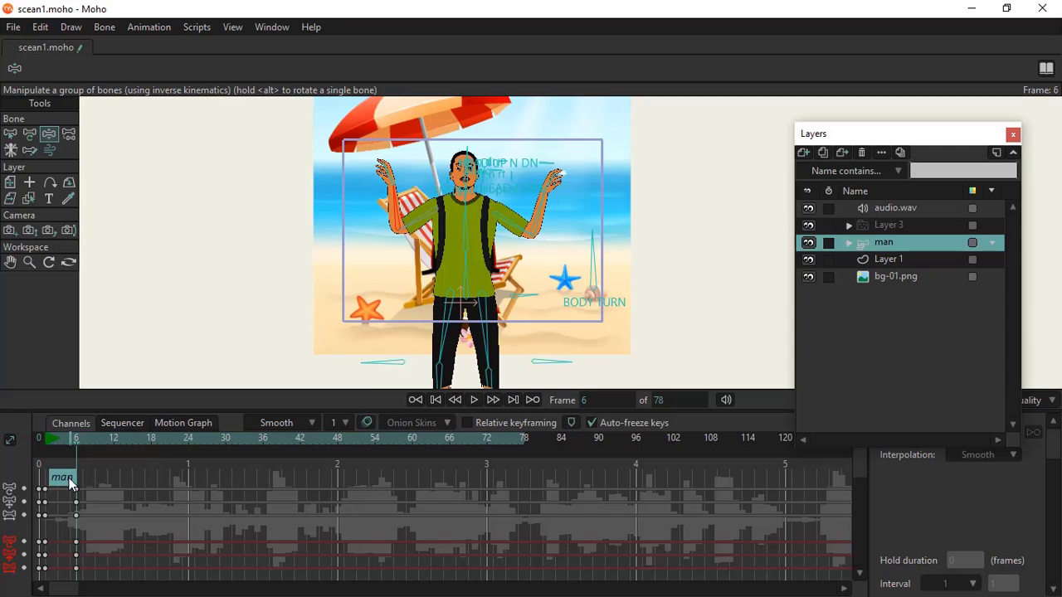
left_click(45, 446)
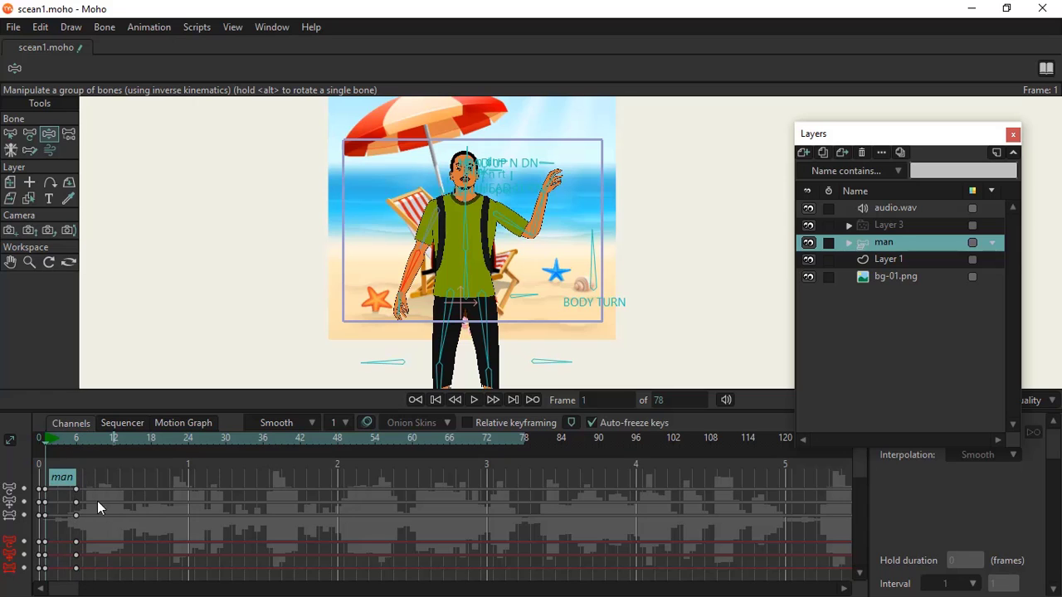
left_click_drag(45, 446, 151, 450)
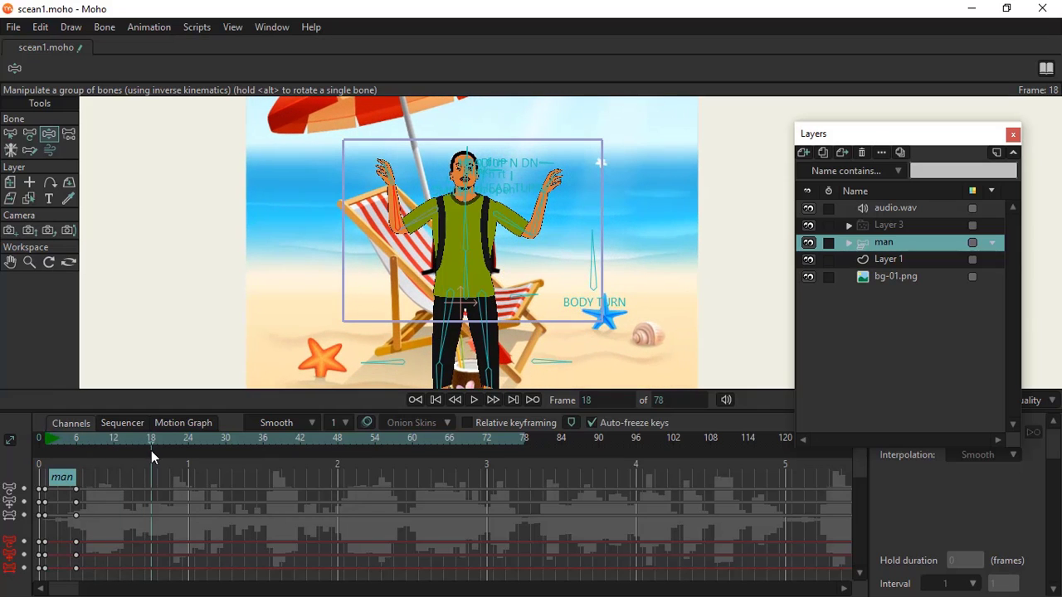
Turn the man's head and tilt his upper body at frame 18, then enlarge the timeline.
left_click_drag(467, 181, 473, 171)
mouse_move(477, 218)
left_mouse_down()
mouse_move(488, 217)
mouse_move(477, 220)
left_mouse_up()
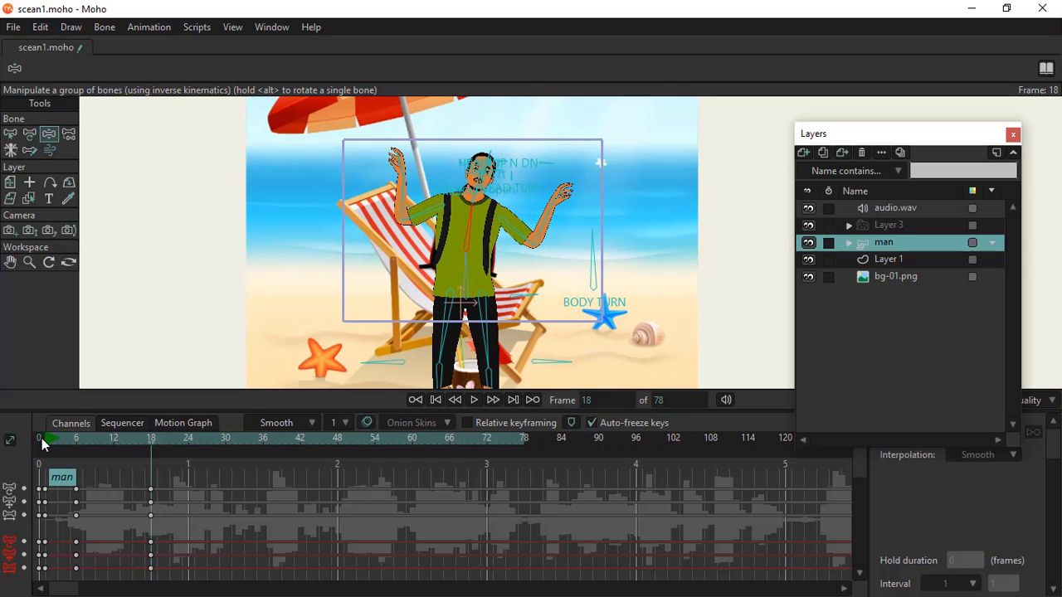
left_click_drag(41, 438, 150, 474)
left_click_drag(232, 409, 238, 378)
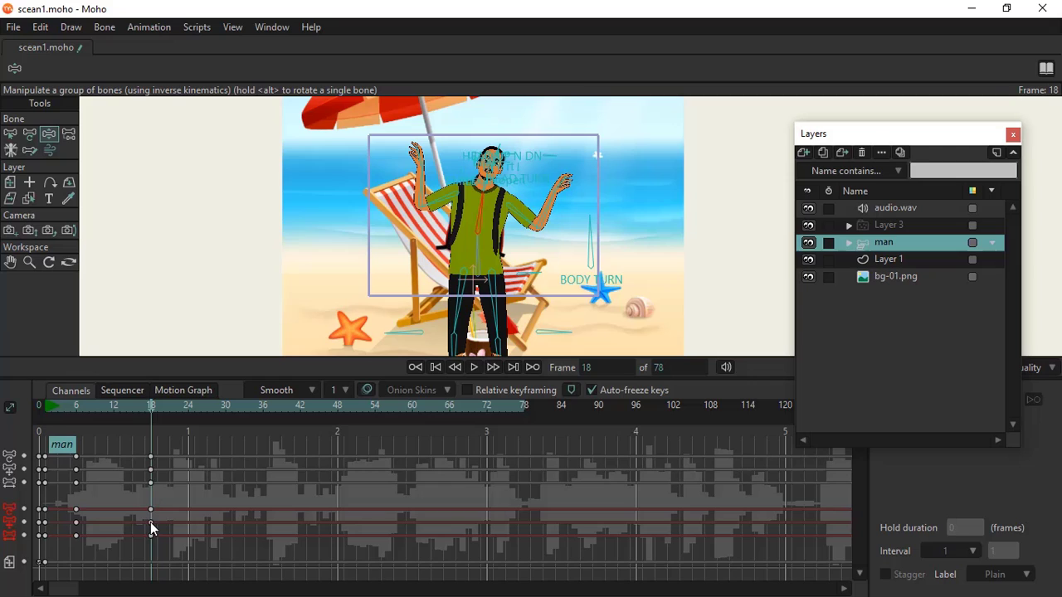
Lower the screen-left arm to point down-left at frame 12, then delete the six frame-18 keys.
left_click(115, 407)
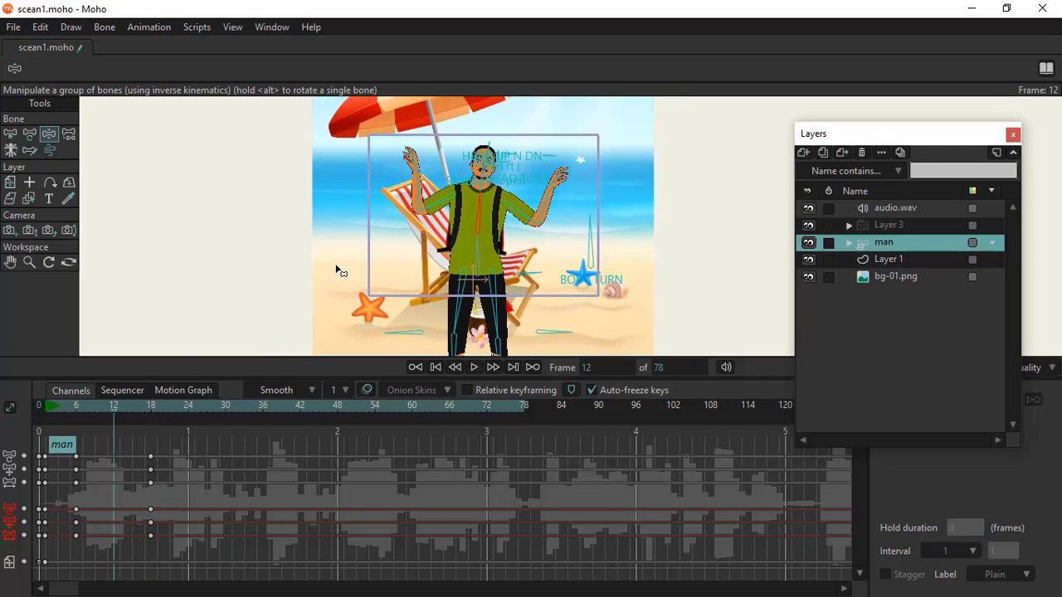
left_click_drag(422, 191, 403, 272)
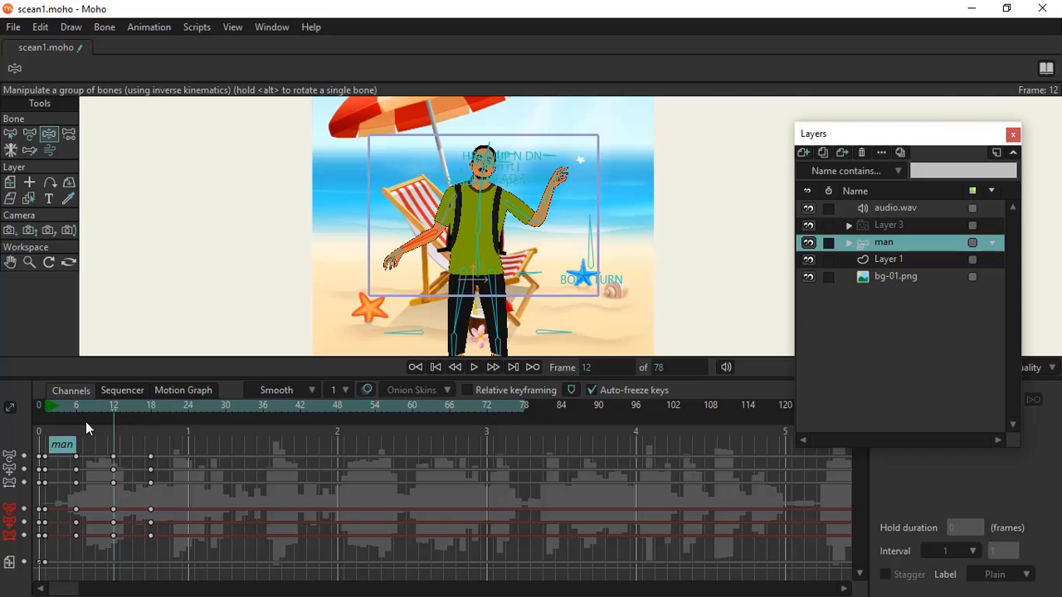
left_click_drag(77, 403, 151, 426)
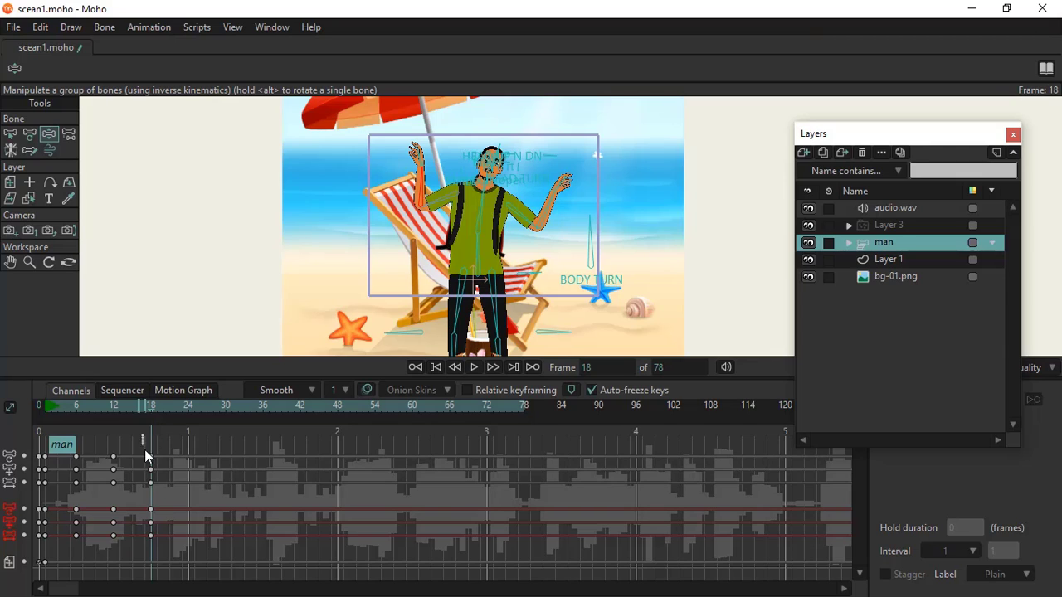
left_click_drag(143, 435, 171, 549)
key("Delete")
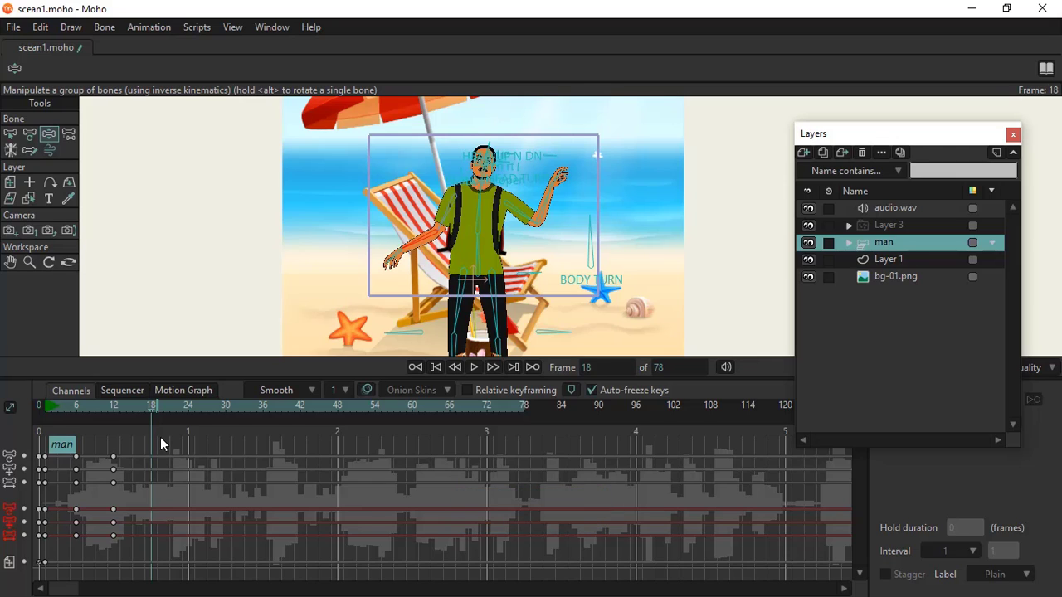
Restore the frame-18 keys and key the arm lowered toward the deck chair at frame 24.
key("ctrl+v")
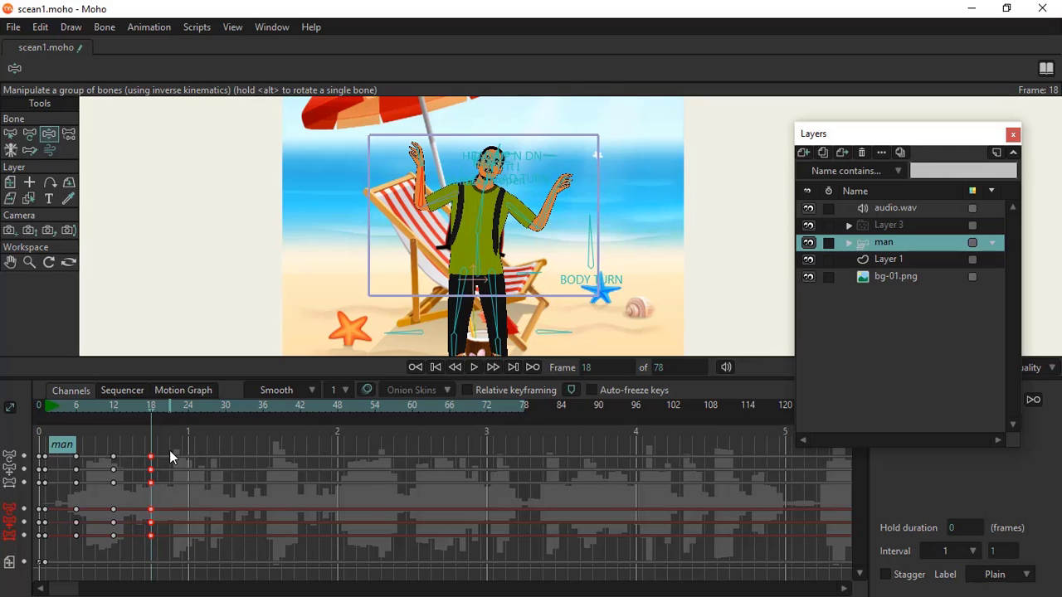
left_click(190, 406)
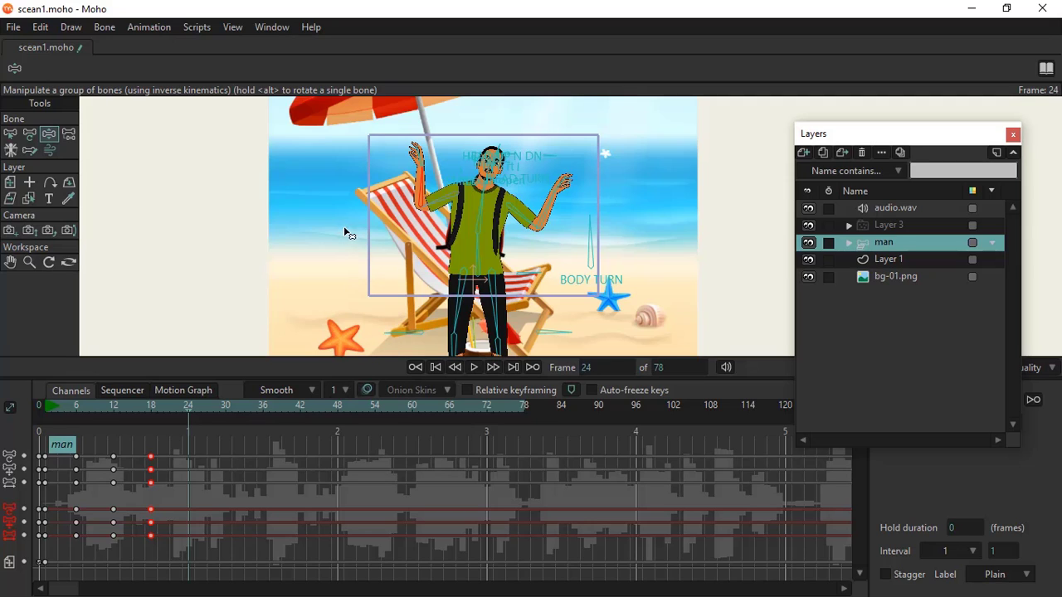
left_click_drag(421, 179, 421, 247)
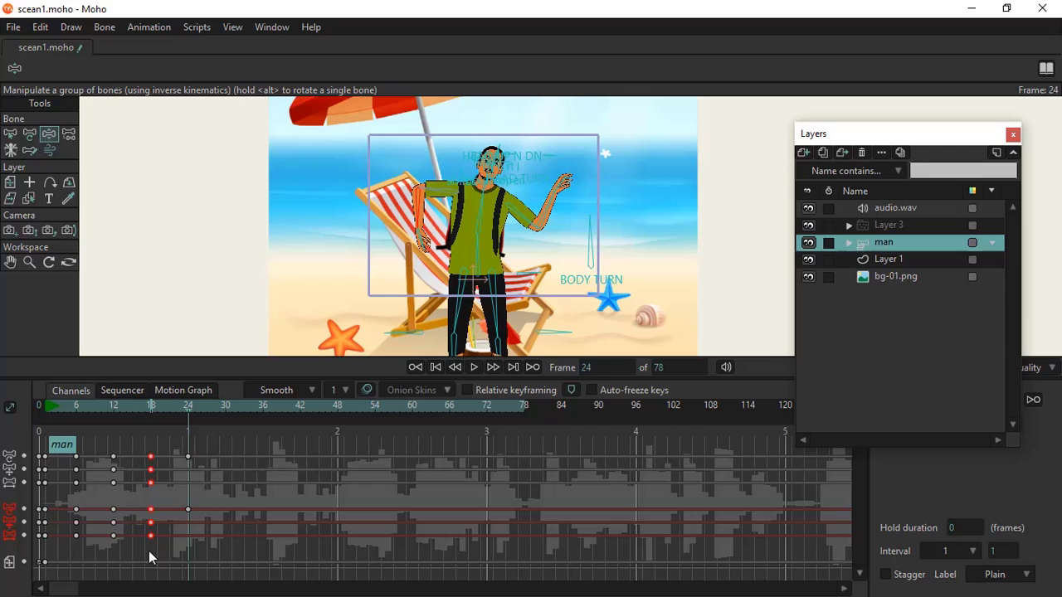
left_click(187, 456)
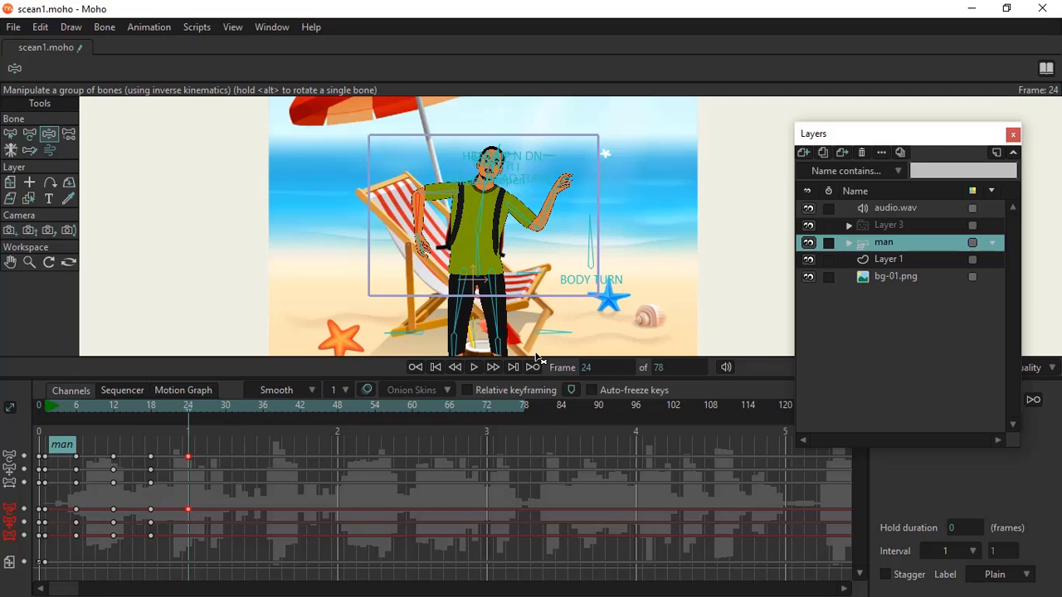
scroll(498, 203, "down", 3)
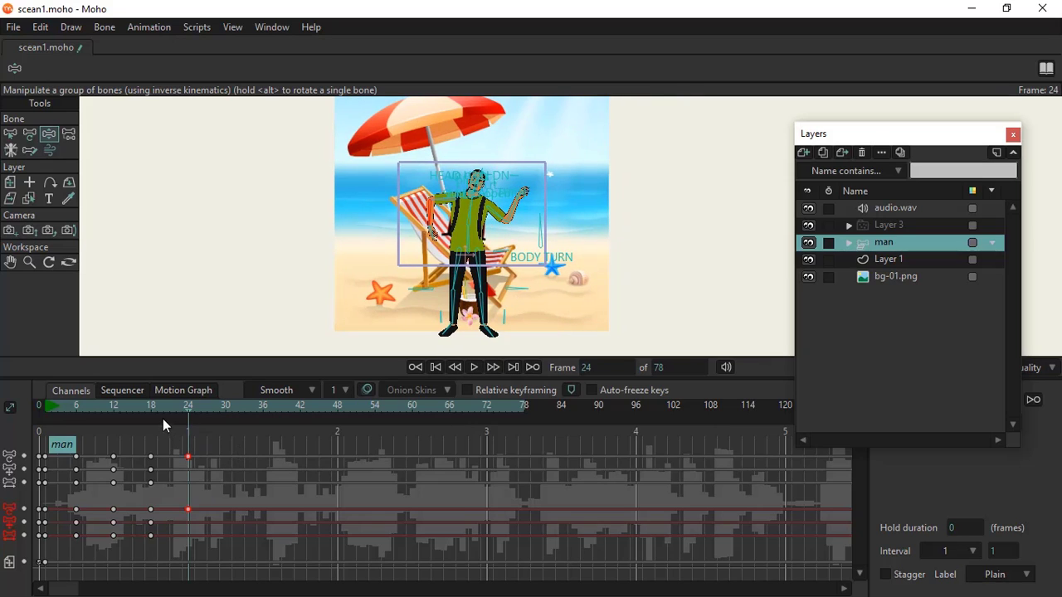
Turn the man's head at frame 33.
left_click_drag(162, 418, 254, 411)
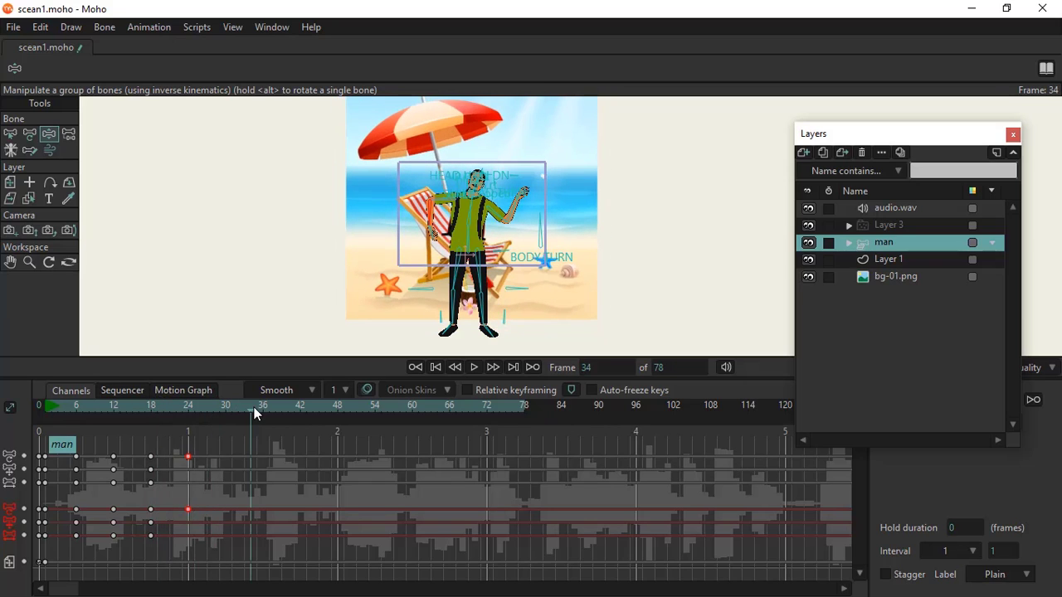
left_click(243, 410)
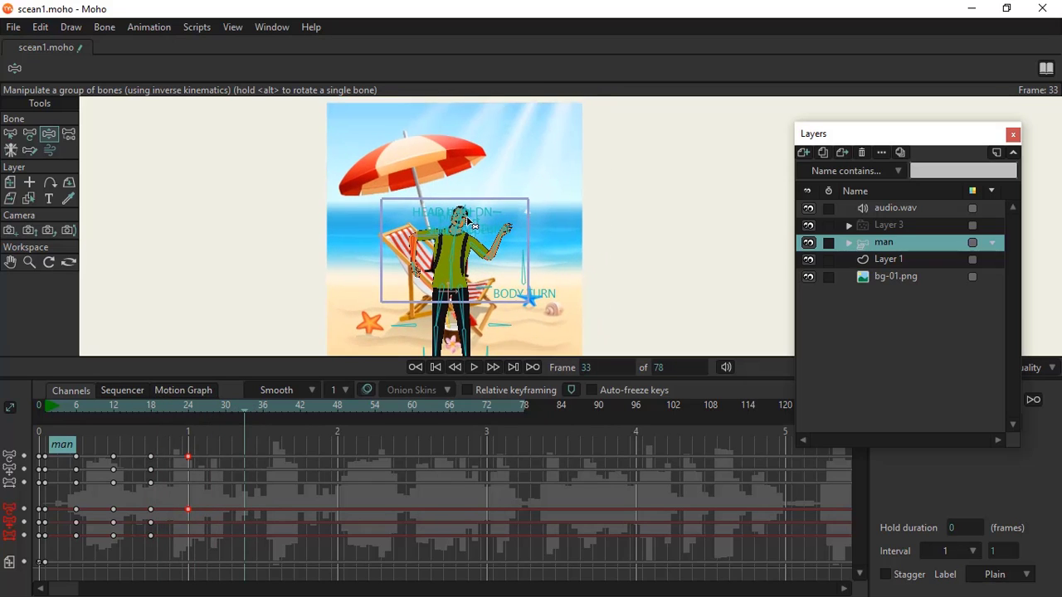
left_click_drag(472, 222, 417, 200)
scroll(462, 218, "up", 3)
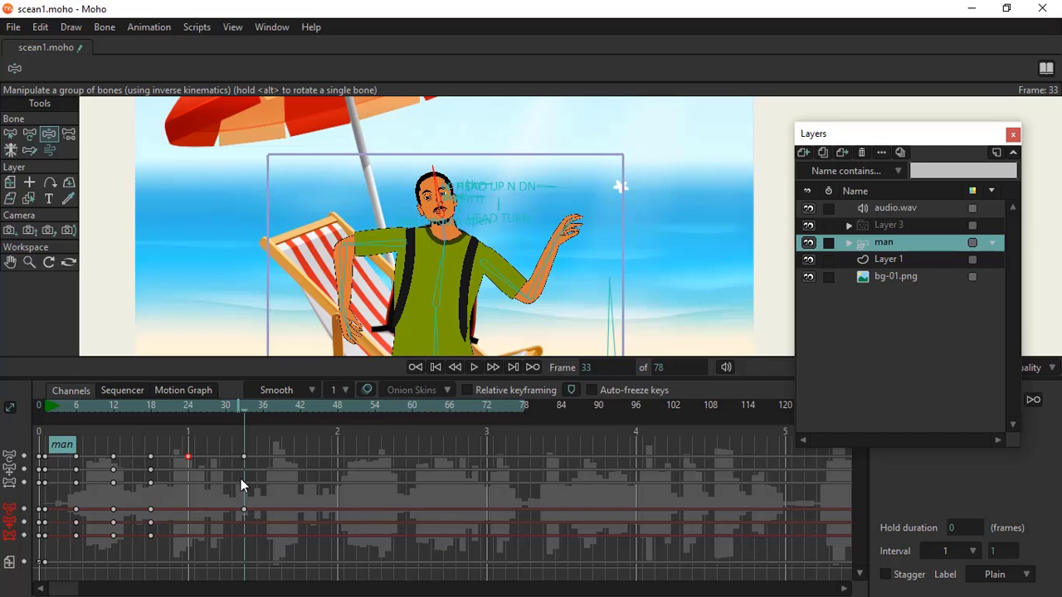
Scrub the timeline from frame 12 through frame 31 to compare the motion.
left_click(151, 406)
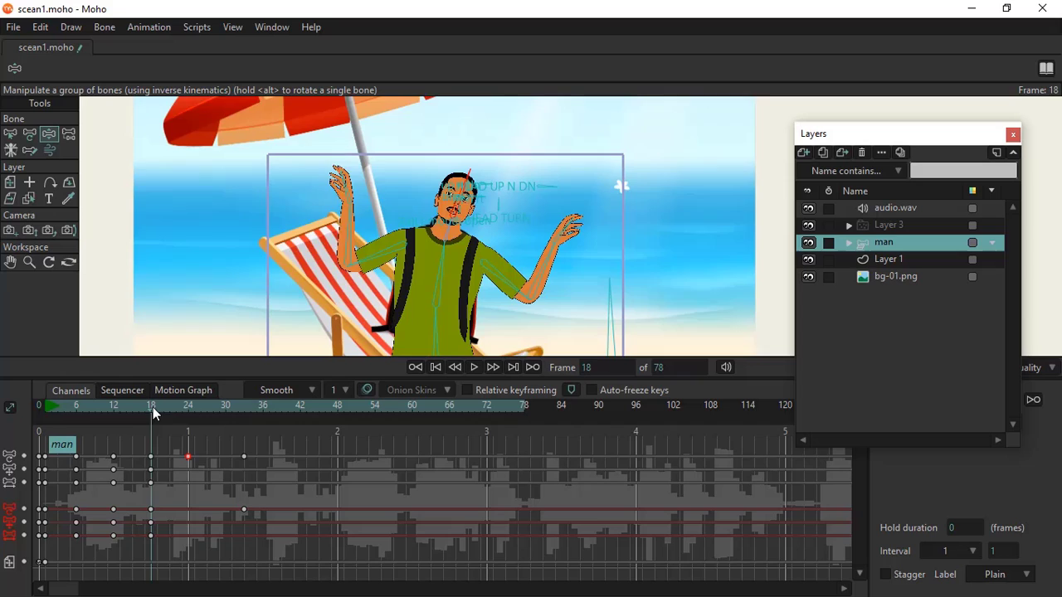
left_click_drag(153, 407, 246, 423)
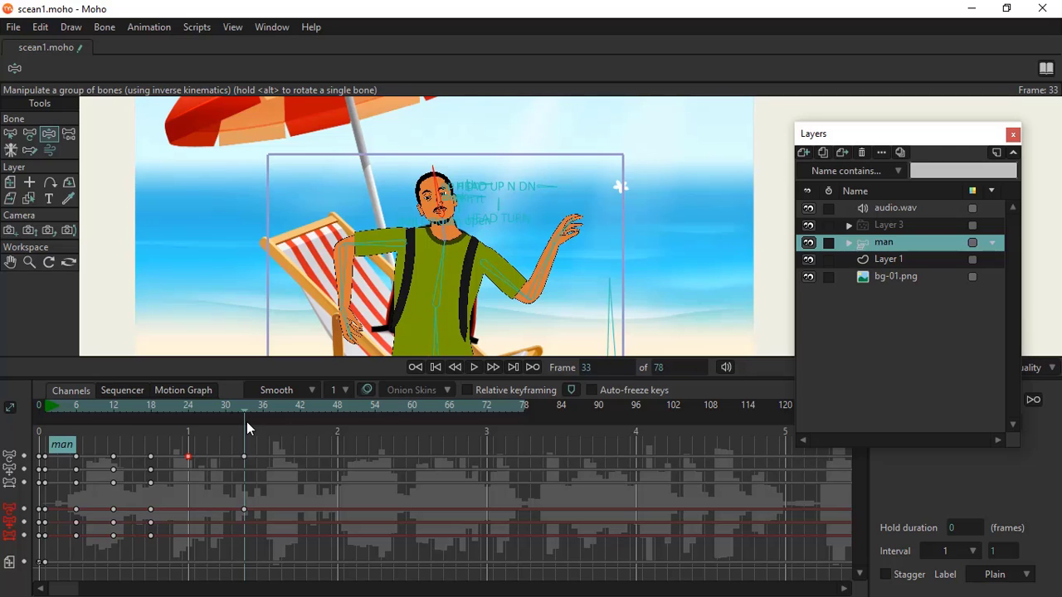
left_click(112, 404)
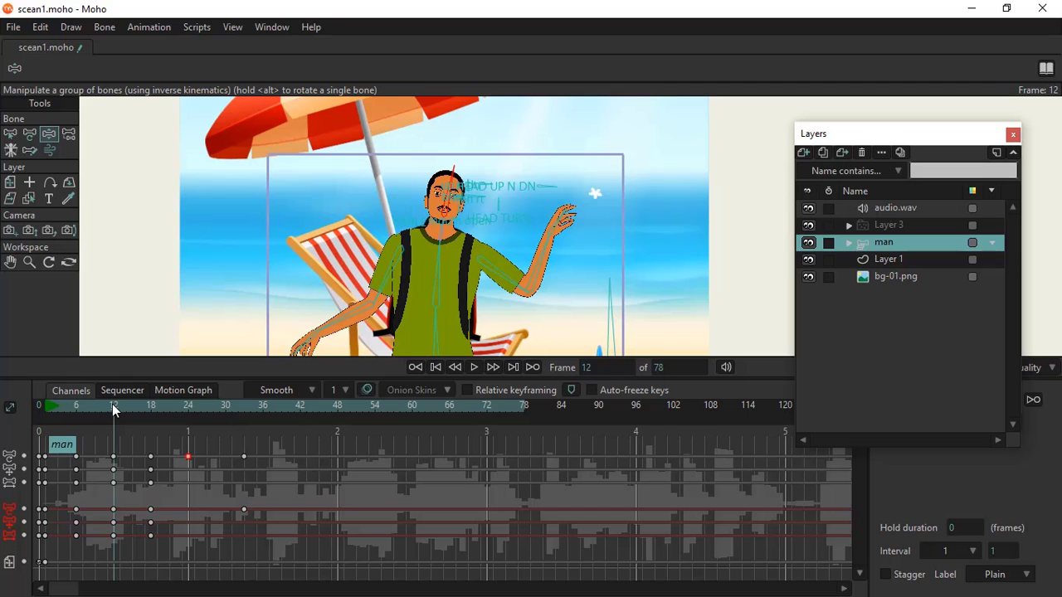
left_click_drag(114, 403, 153, 448)
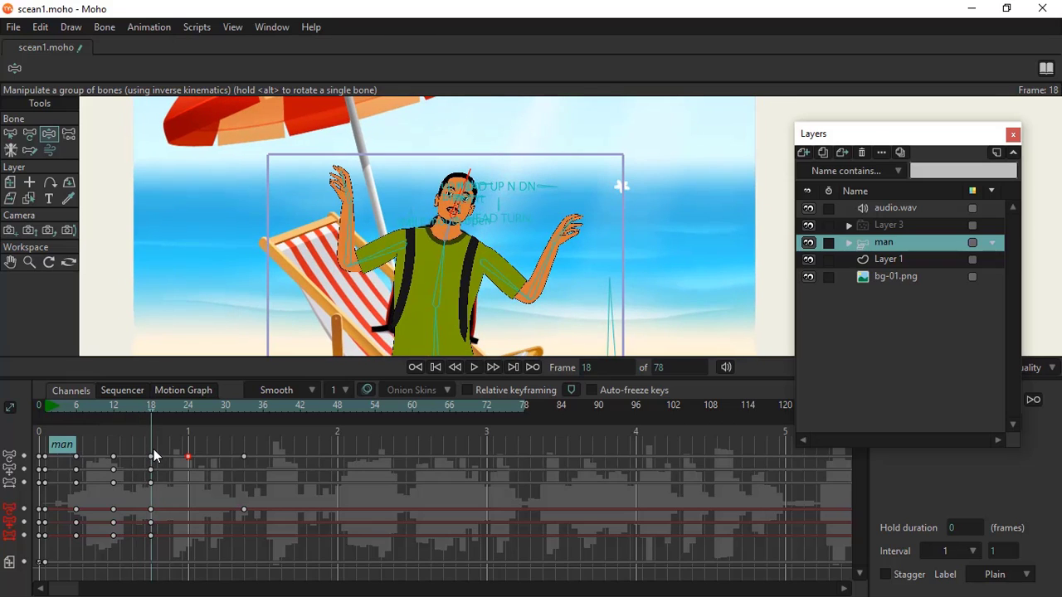
left_click_drag(154, 448, 244, 429)
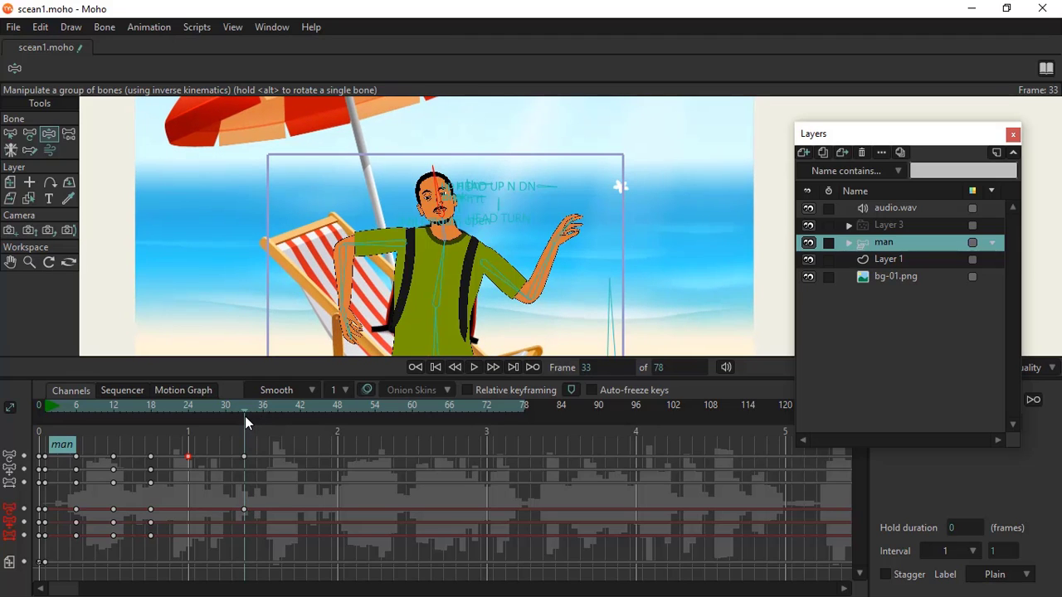
Raise the man's left-side arm at frame 24, then select that key and preview to frame 33.
left_click(189, 407)
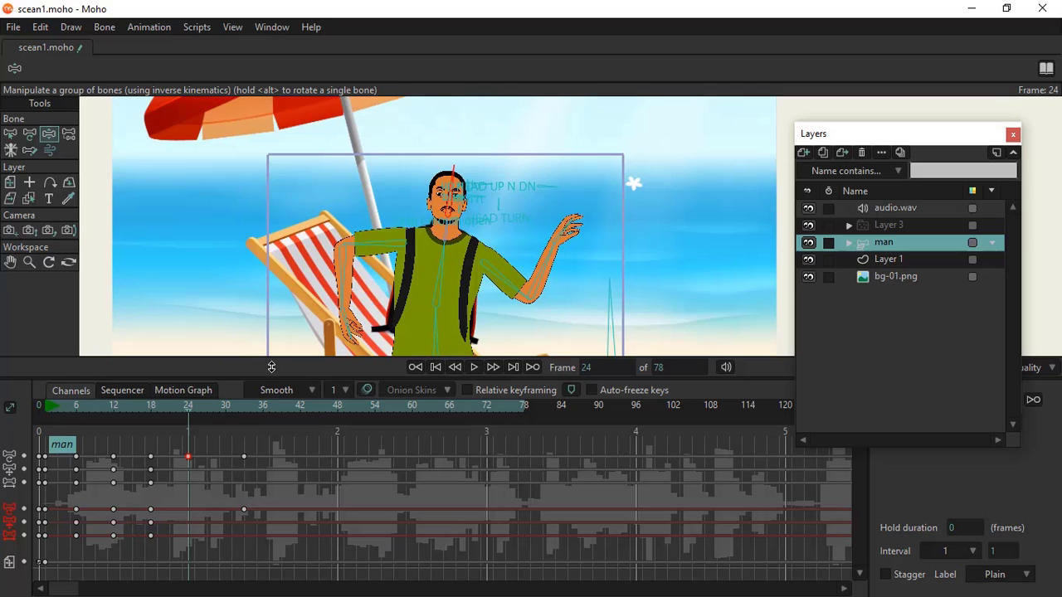
left_click_drag(343, 277, 294, 235)
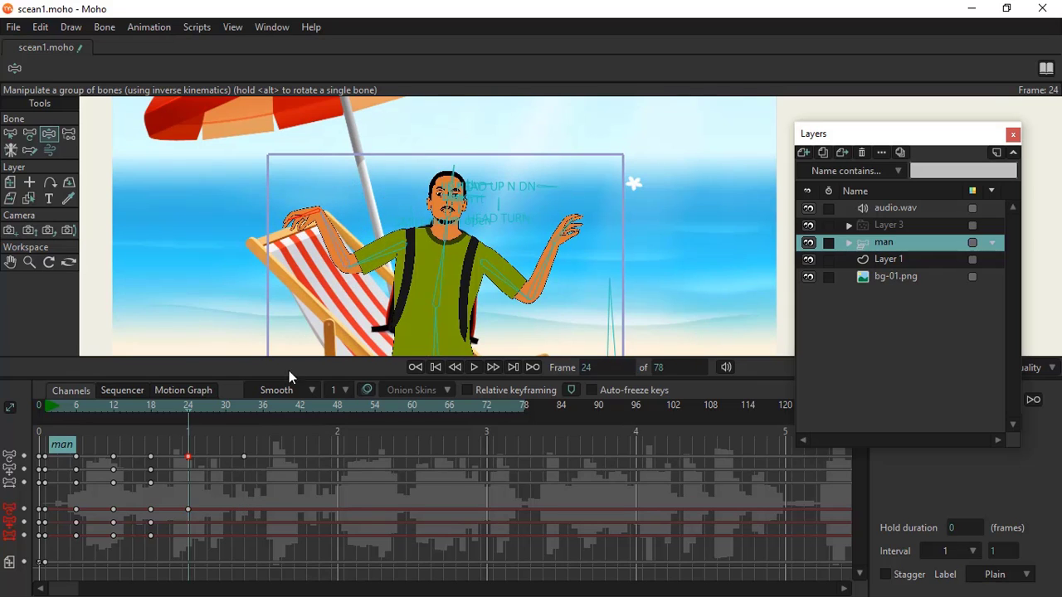
left_click(241, 408)
left_click(244, 411)
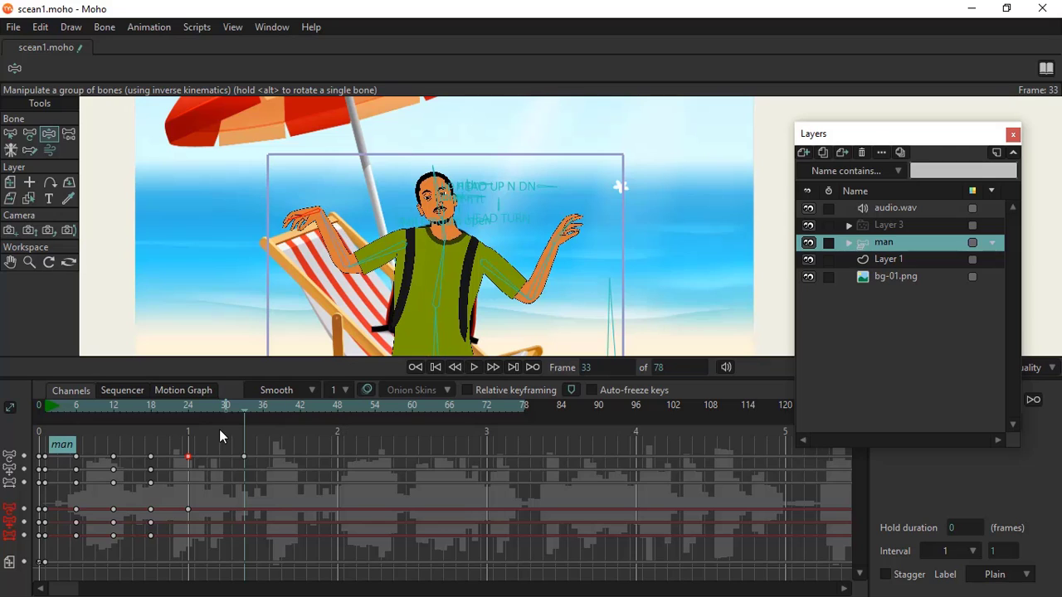
left_click(188, 404)
left_click(187, 456)
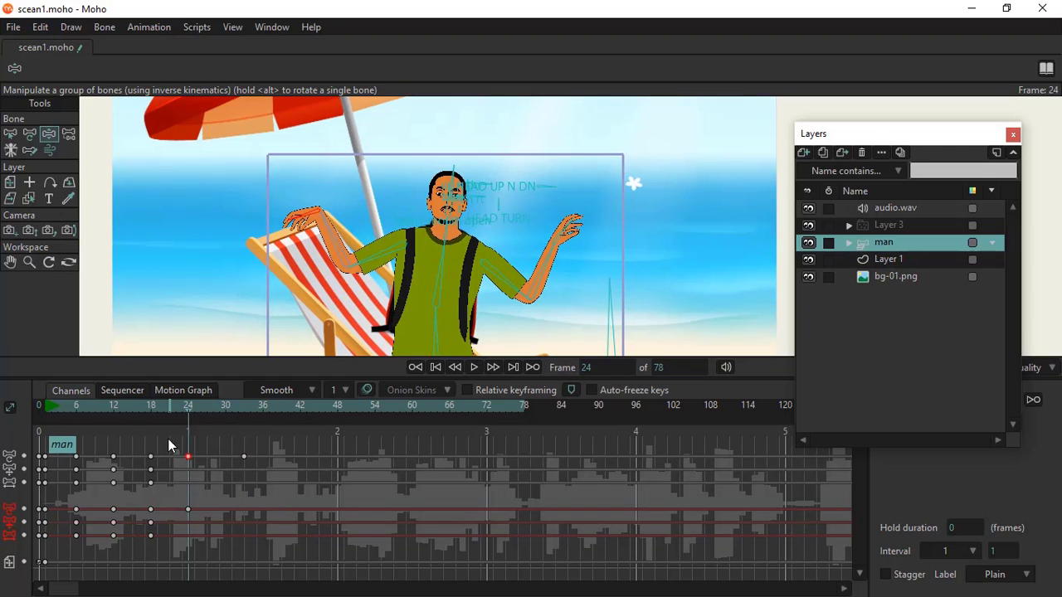
left_click_drag(185, 406, 247, 423)
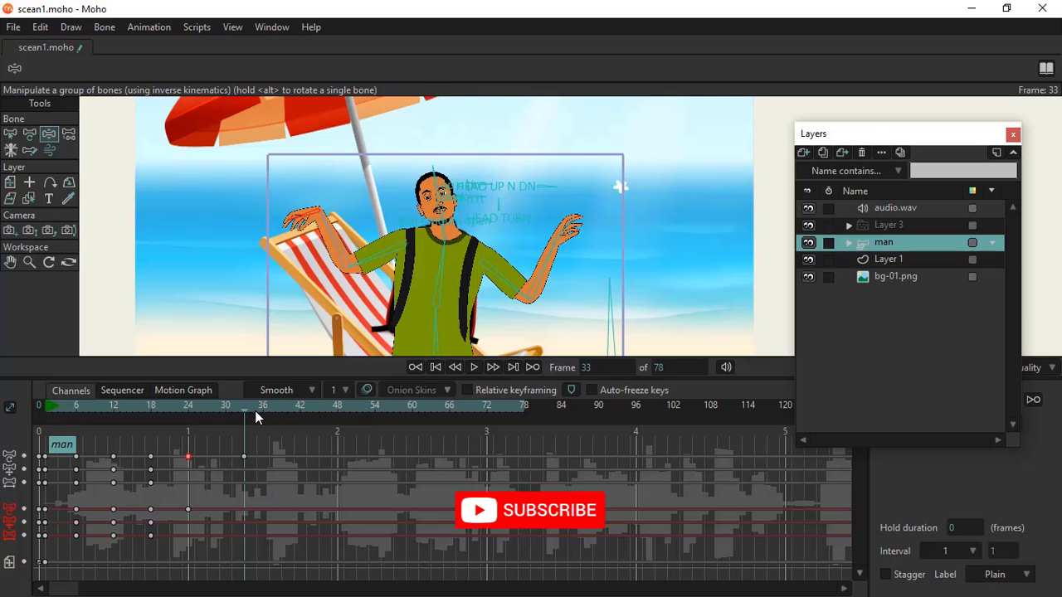
Lean the man's body left at frame 48, then play the animation from frame 22.
left_click_drag(254, 411, 336, 415)
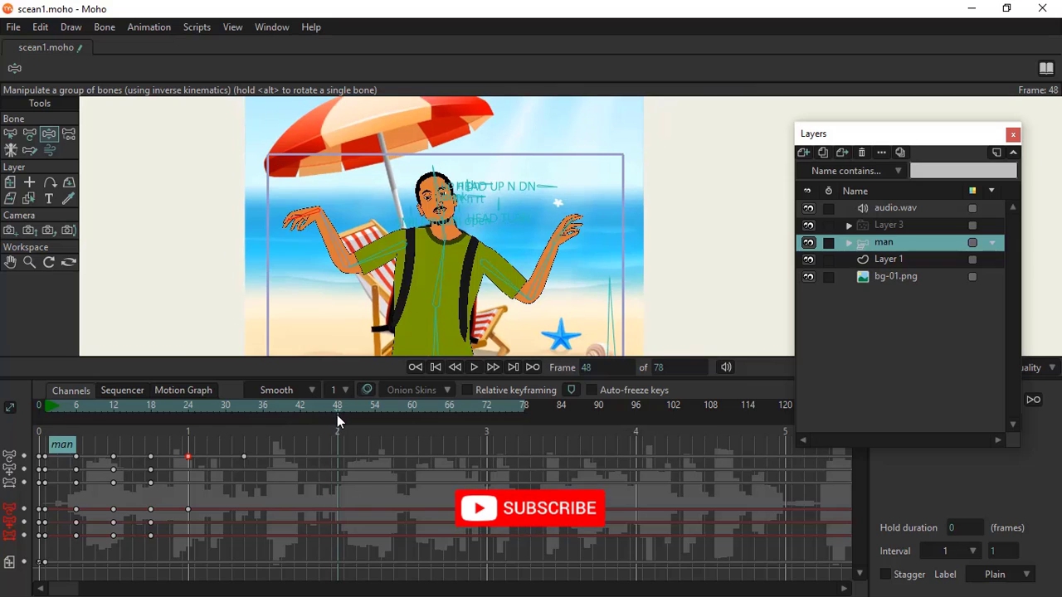
mouse_move(435, 249)
left_mouse_down()
mouse_move(369, 257)
mouse_move(421, 246)
left_mouse_up()
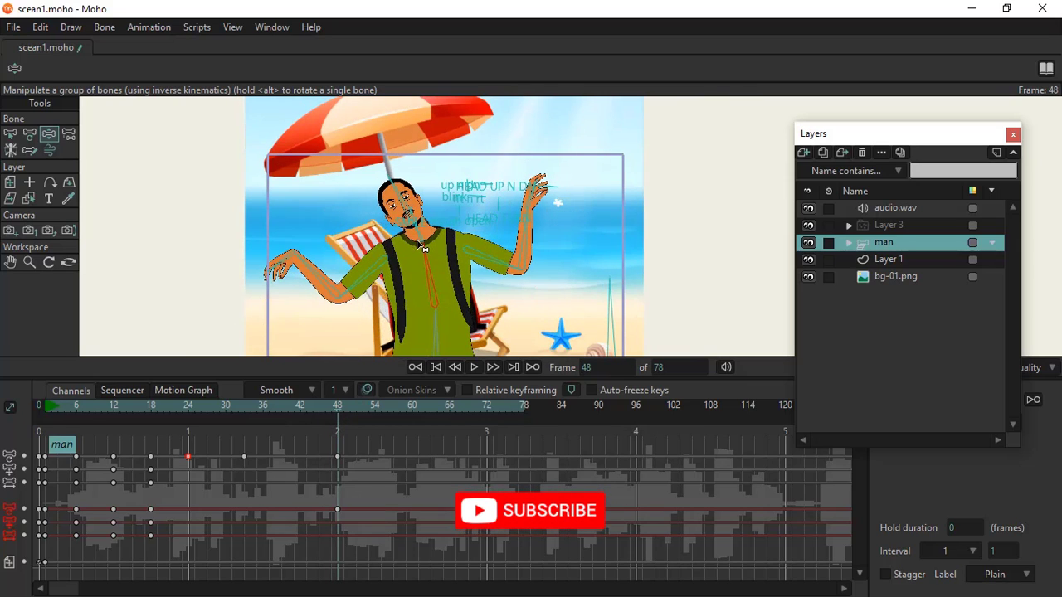
left_click(176, 407)
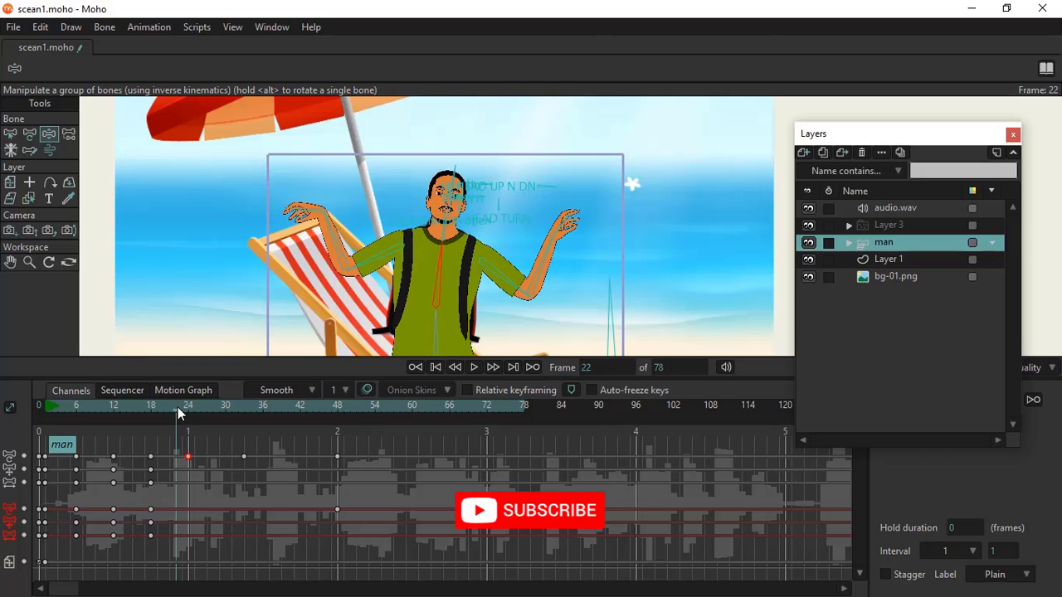
left_click(475, 368)
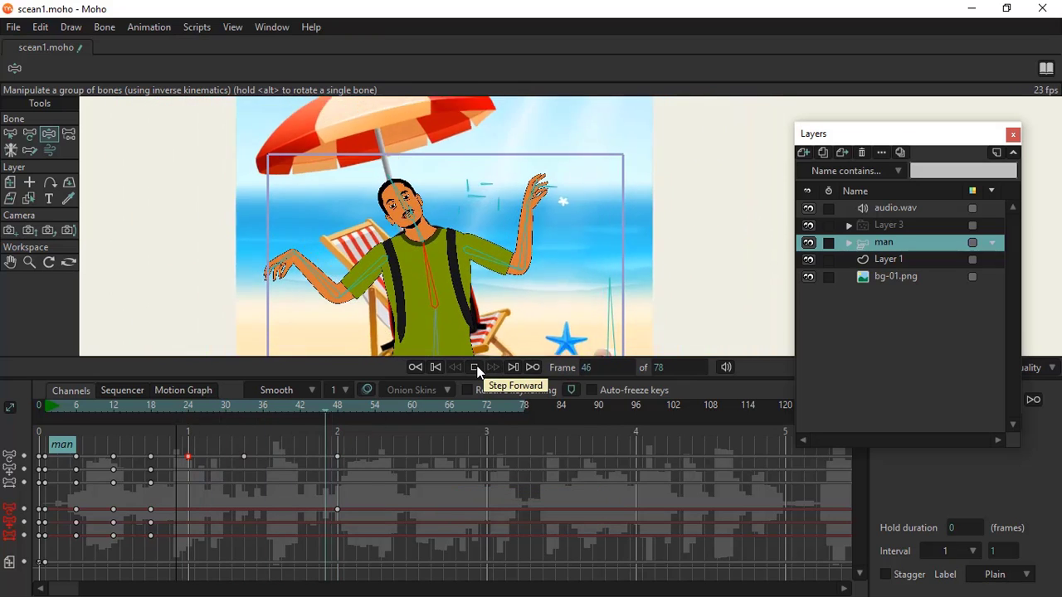
left_click(476, 368)
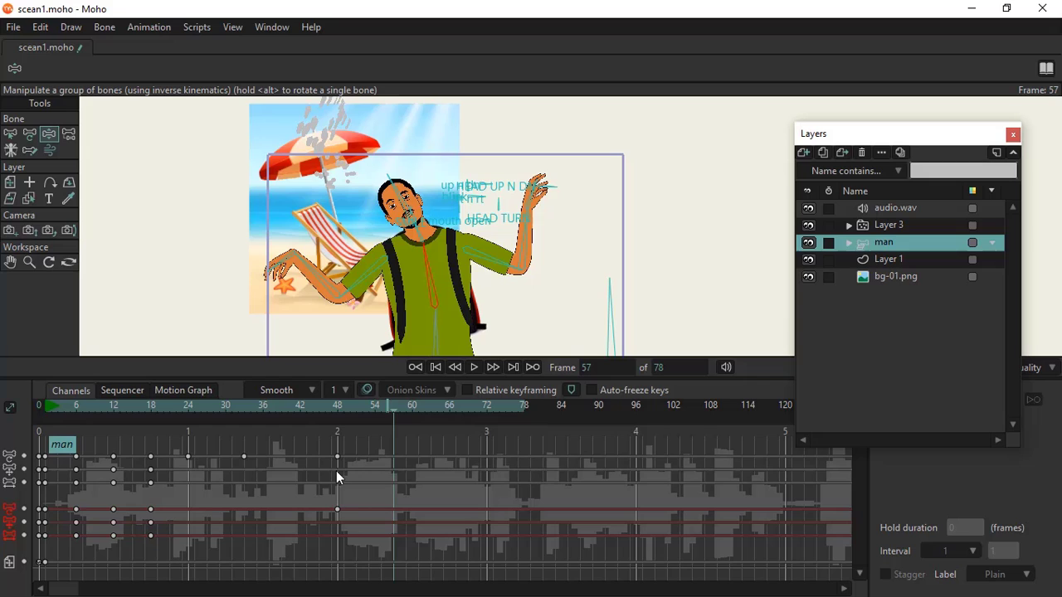
Delete the keyframes after frame 24 and repose the left-side arm at frame 24.
left_click(187, 405)
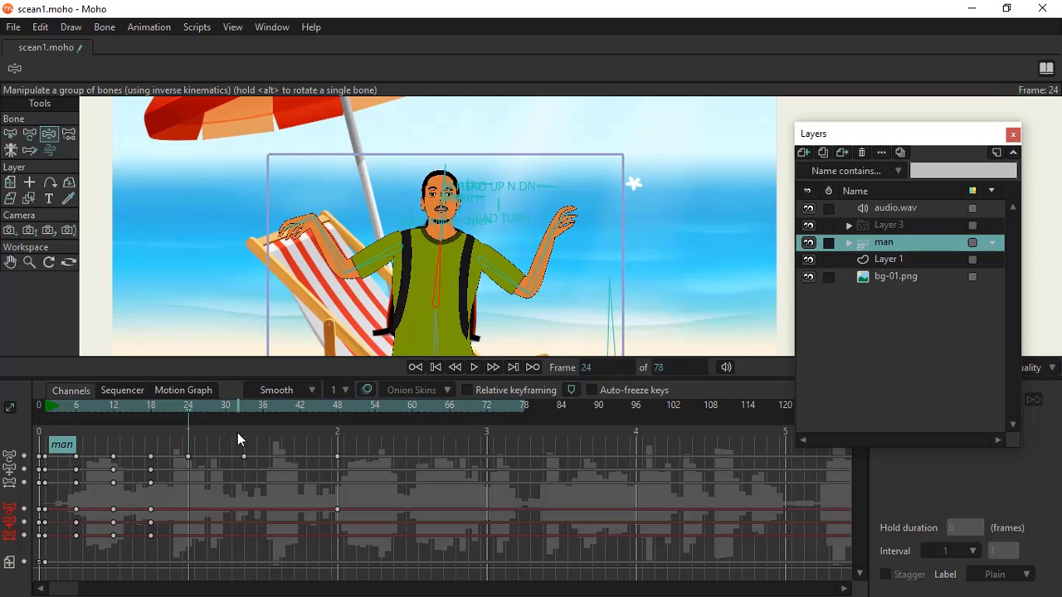
left_click_drag(237, 432, 366, 535)
key("Delete")
left_click_drag(327, 249, 322, 315)
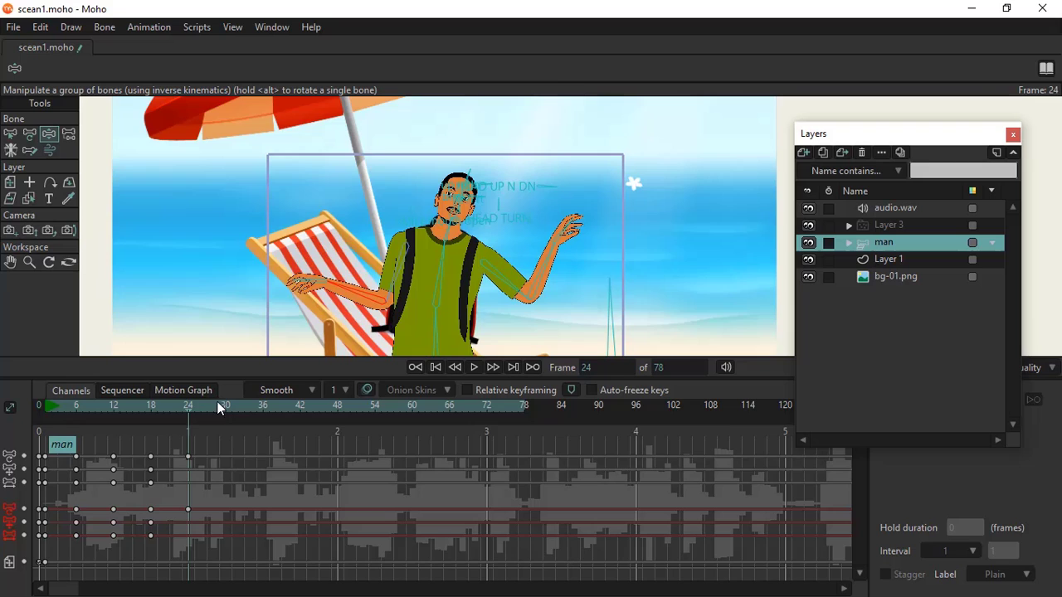
Add a torso bone key at frame 36.
left_click_drag(217, 401, 301, 417)
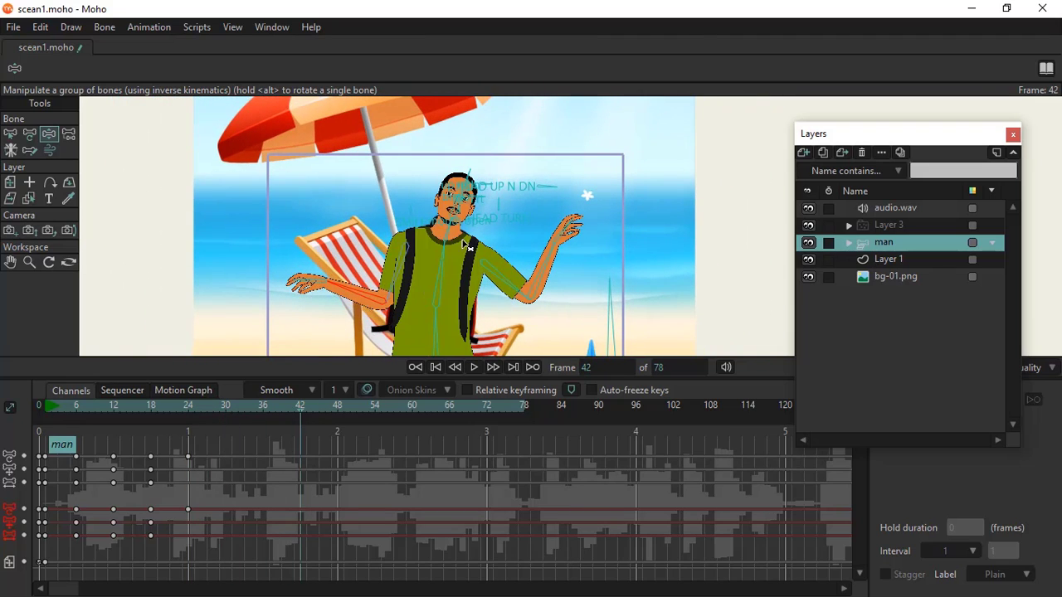
left_click(264, 412)
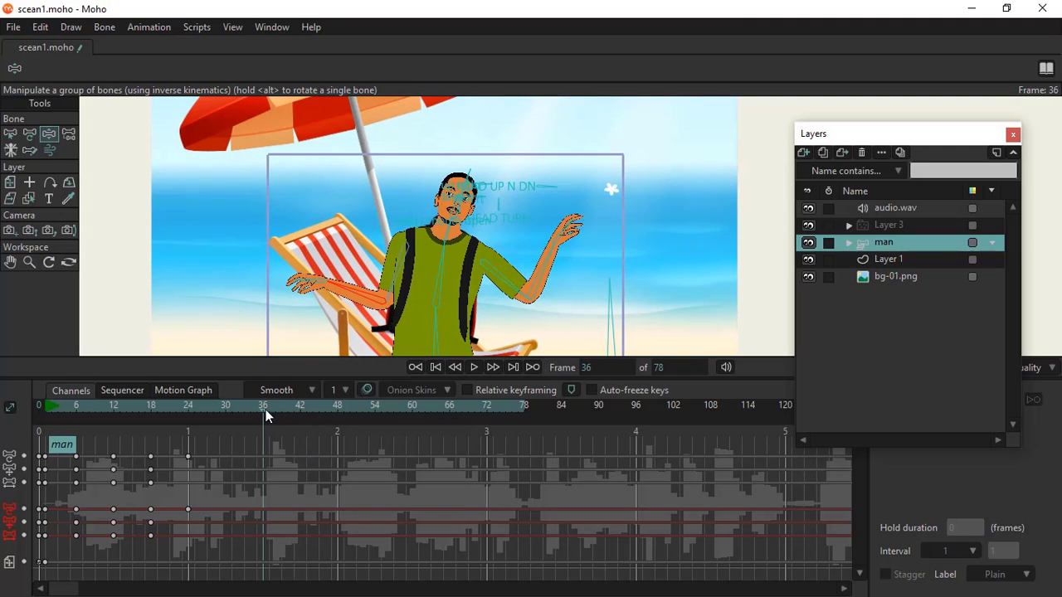
left_click(440, 266)
Pose the man leaning left with his hand raised at frame 42, then preview the motion.
left_click(296, 407)
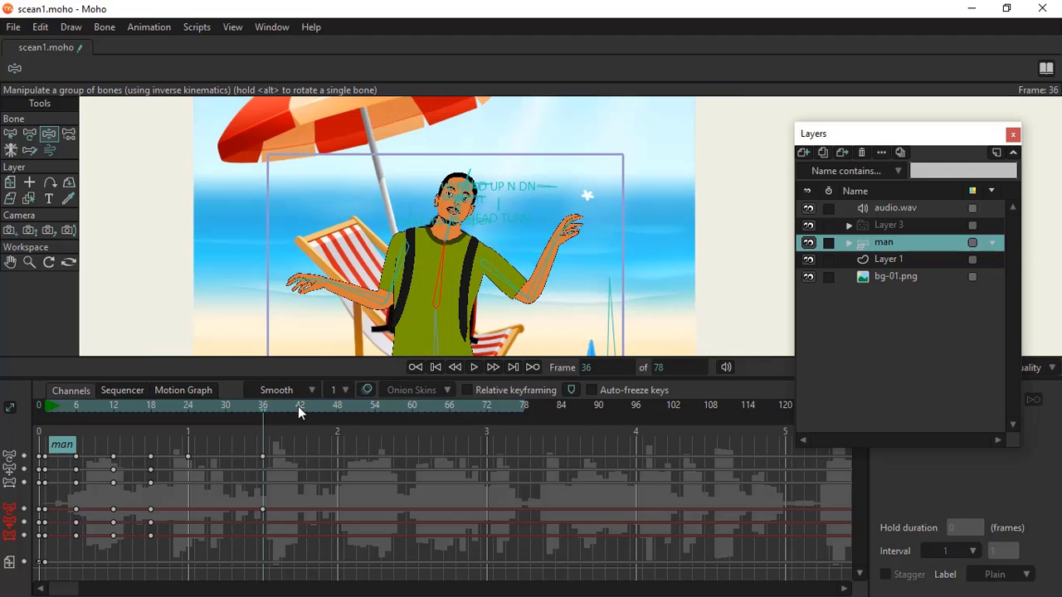
left_click_drag(433, 269, 422, 270)
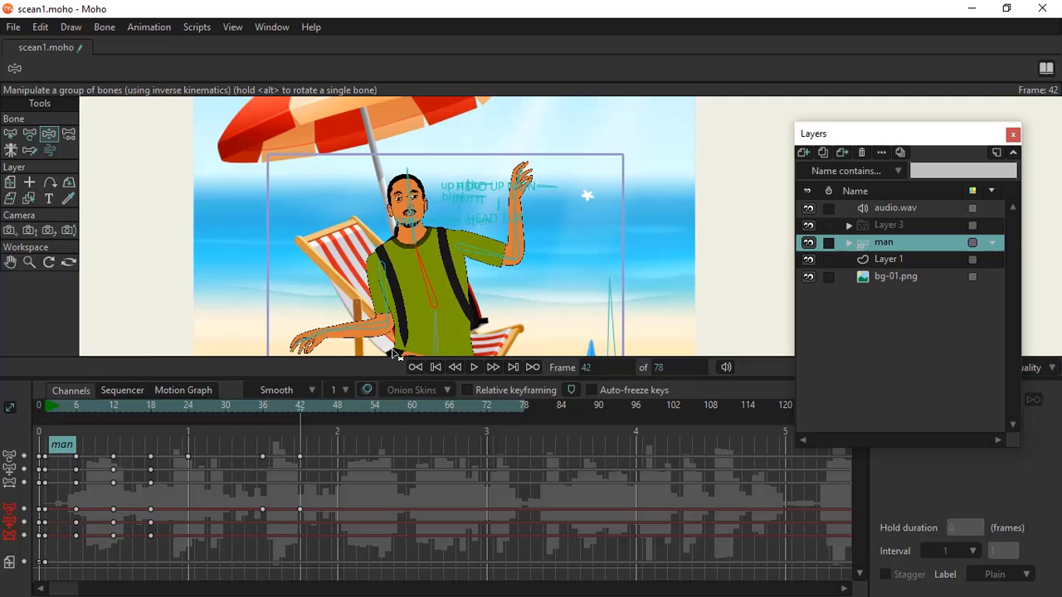
left_click_drag(189, 410, 309, 437)
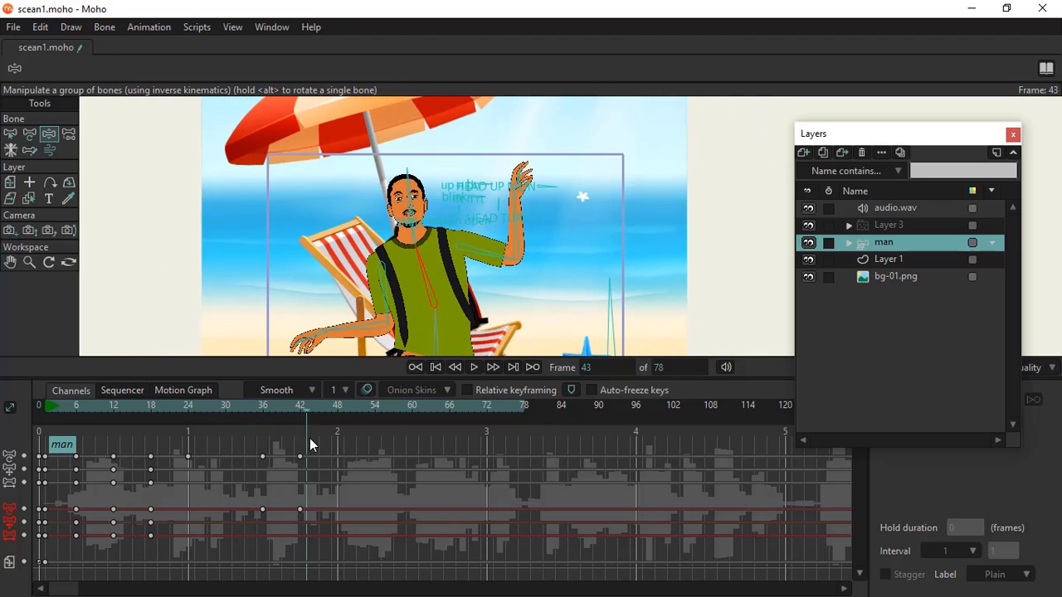
left_click(190, 434)
Adjust the man's arm pose at frame 24.
left_click(225, 409)
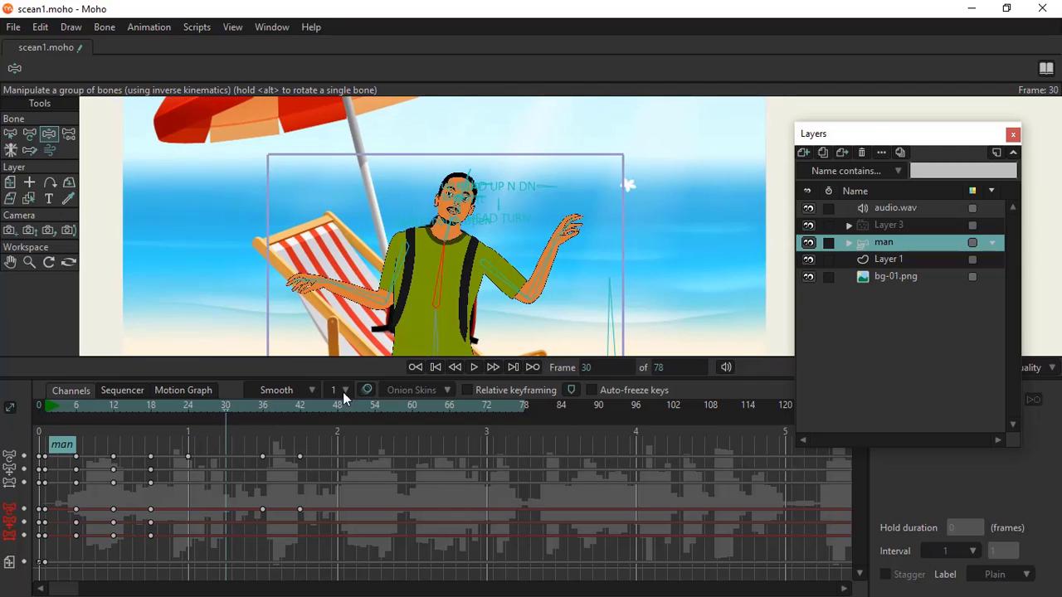
left_click(192, 404)
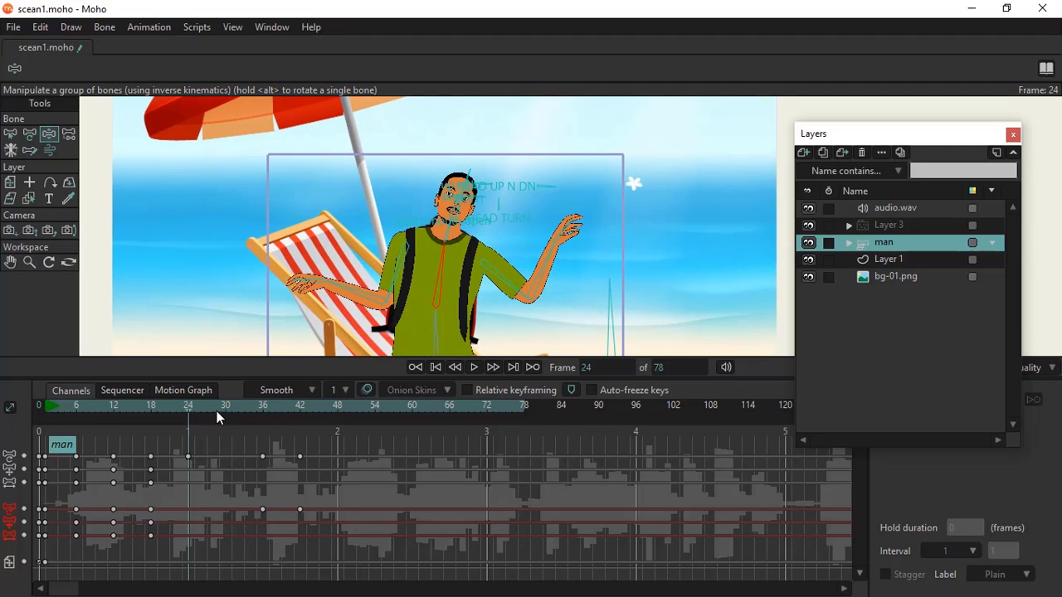
left_click_drag(504, 280, 508, 282)
Raise the man's right-side hand above his head at frame 30, then preview through frame 45.
left_click(232, 407)
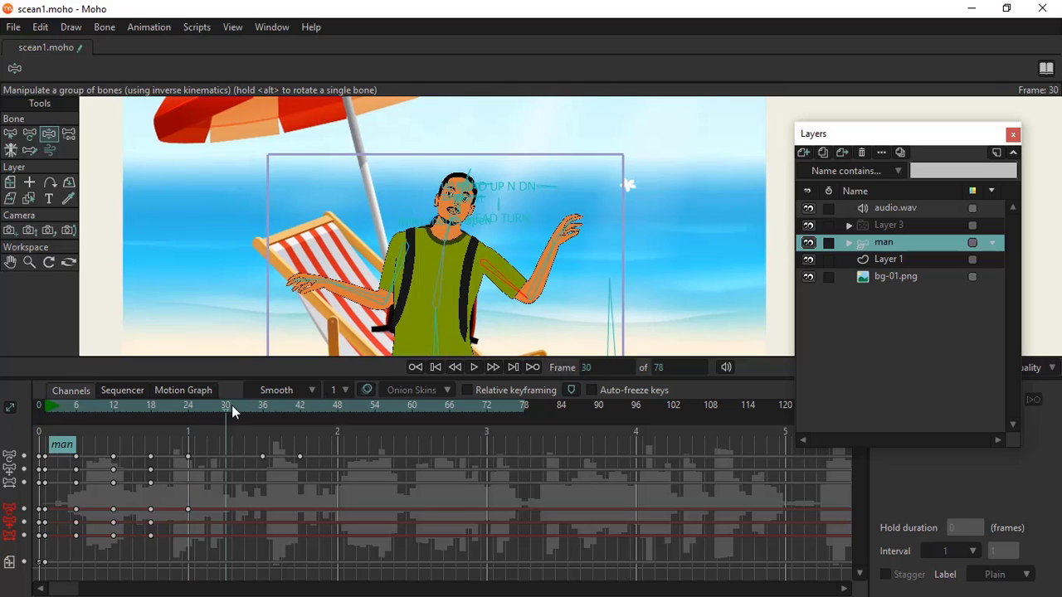
left_click_drag(507, 300, 527, 251)
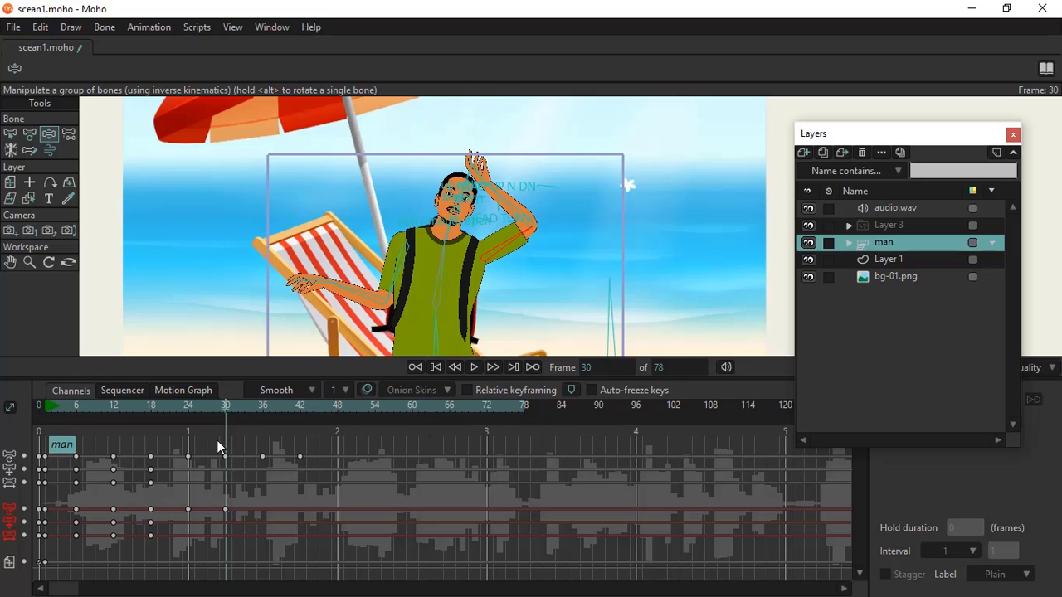
mouse_move(236, 408)
left_mouse_down()
mouse_move(315, 419)
mouse_move(231, 419)
mouse_move(303, 415)
mouse_move(242, 413)
left_mouse_up()
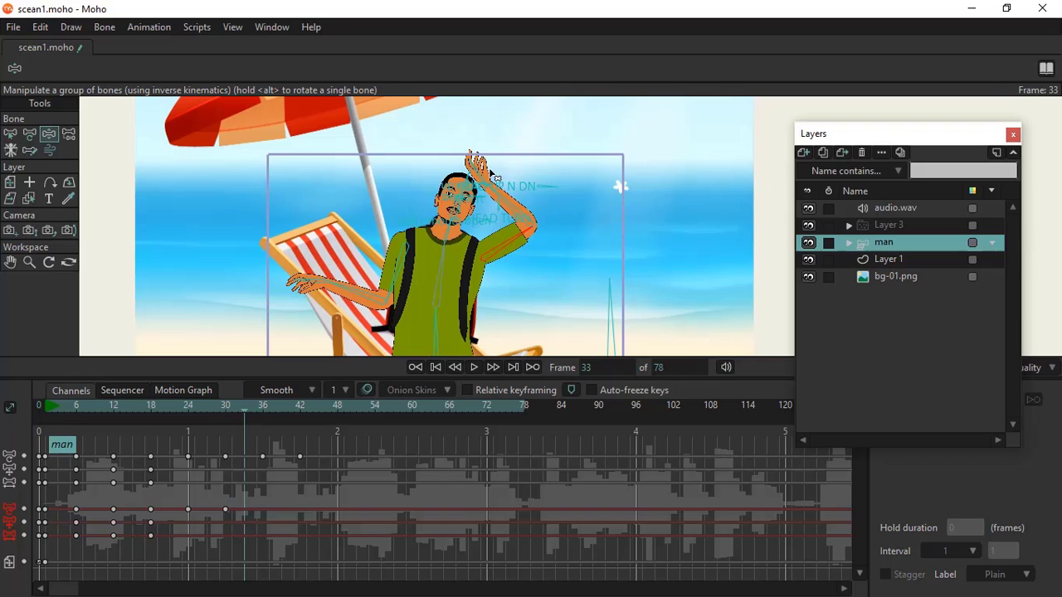
left_click(234, 410)
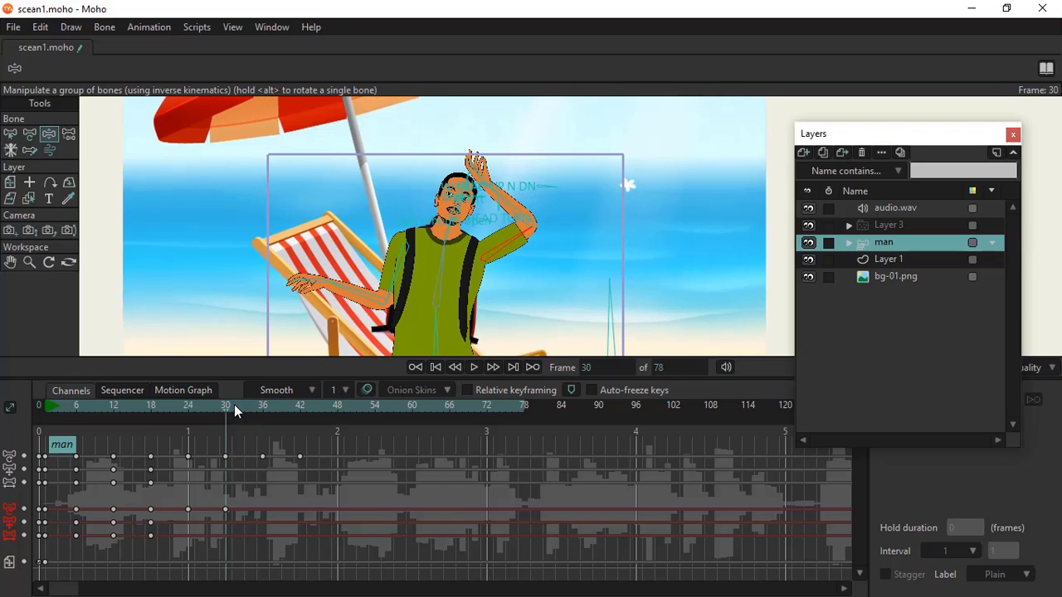
left_click_drag(234, 404, 318, 415)
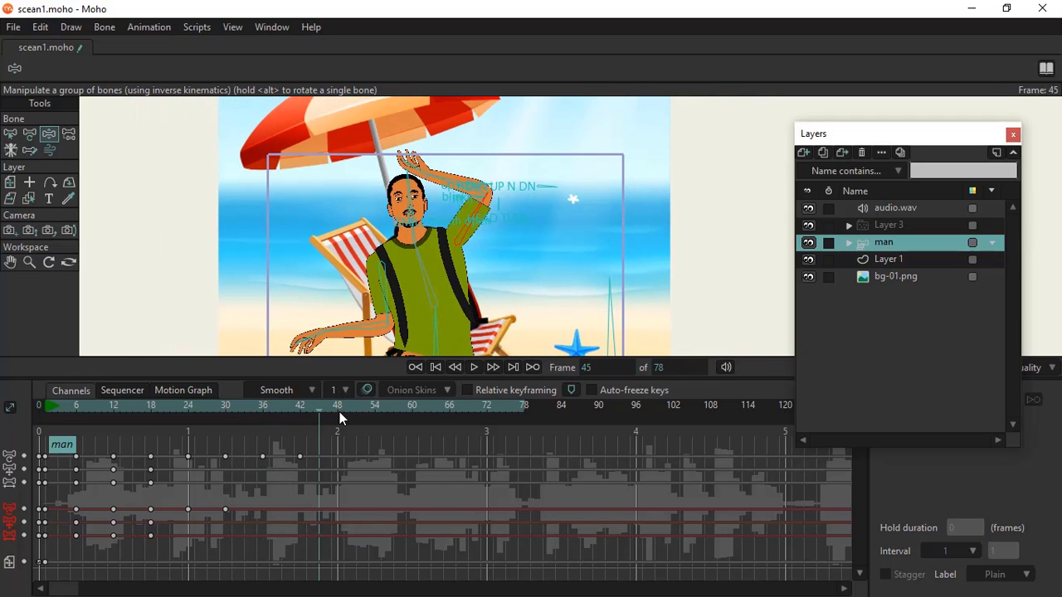